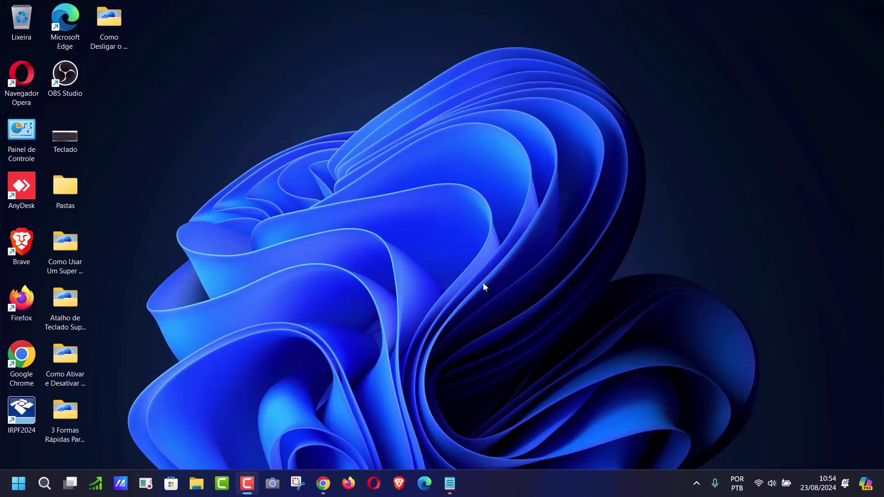
Step: Search Windows for "modo avião" and open the Modo avião system settings
left_click(41, 491)
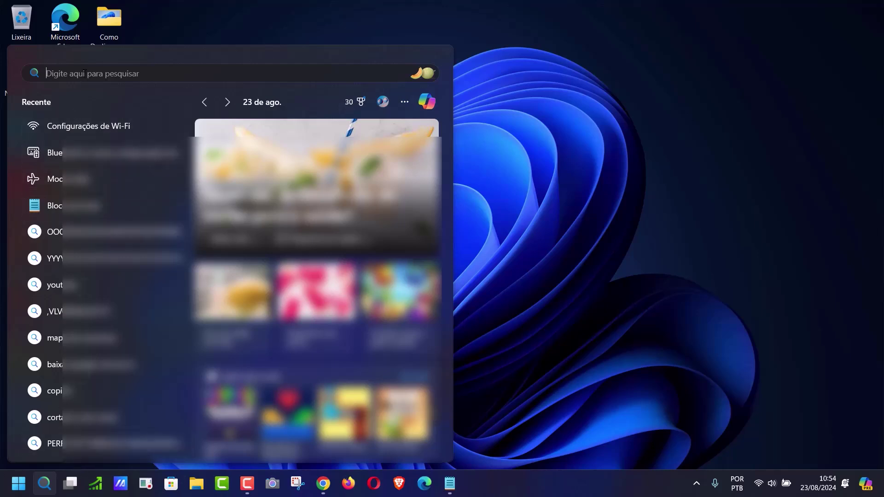
type("mdo")
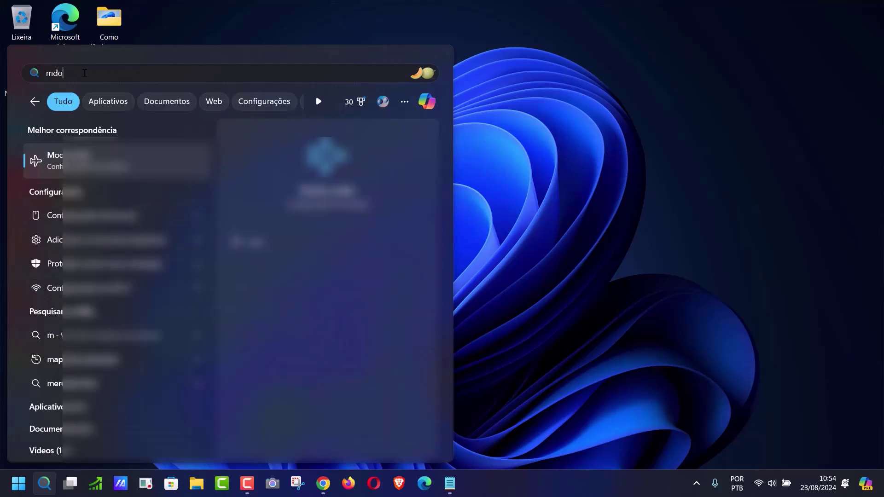
key("BackSpace")
key("BackSpace")
type("odo avião")
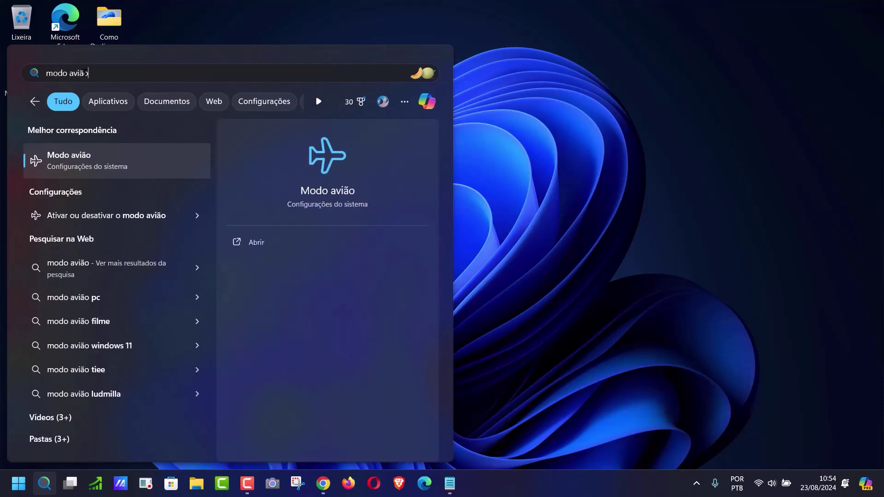
left_click(100, 159)
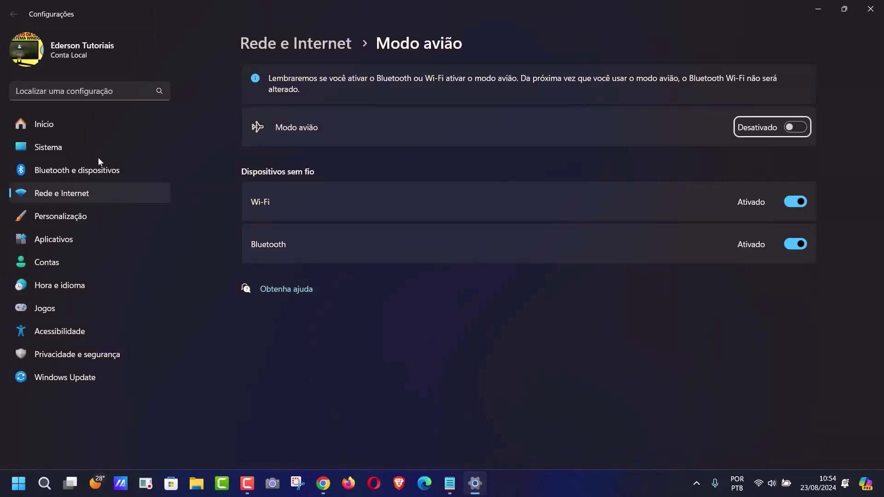
Step: Turn airplane mode on and switch it back off
left_click(795, 129)
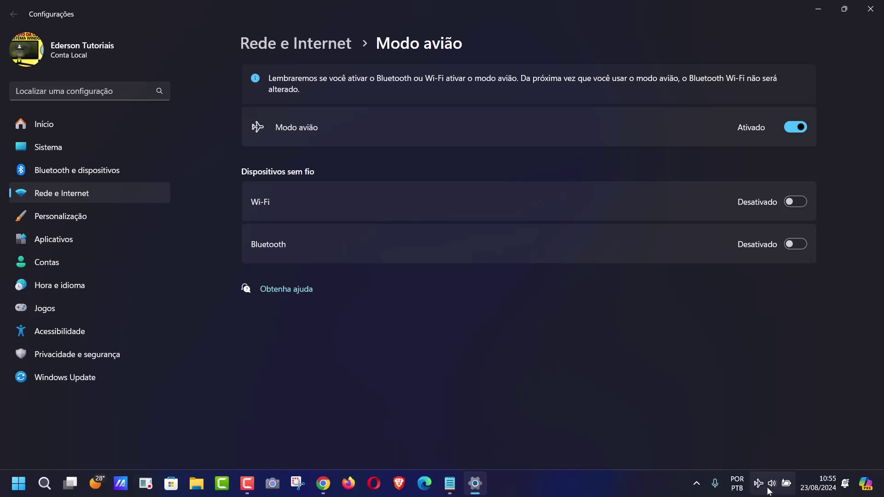
left_click(796, 129)
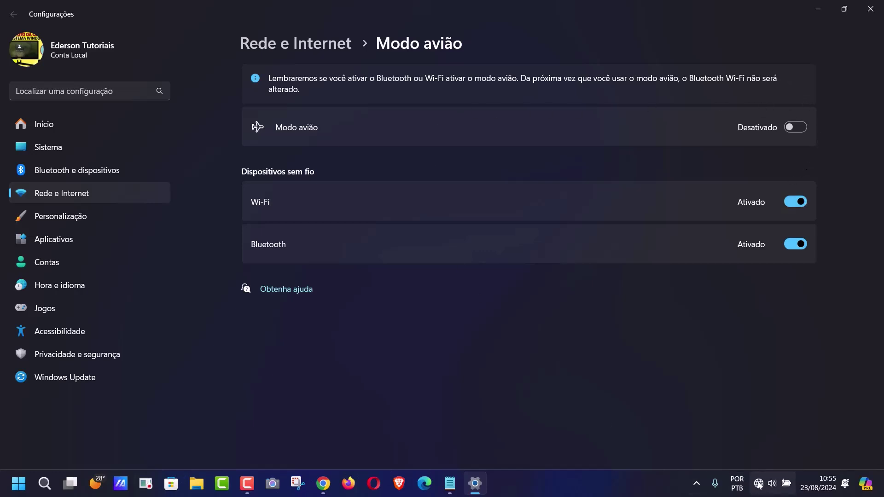
Step: Turn off Wi-Fi and Bluetooth individually under the wireless devices, and turn both back on
left_click(795, 201)
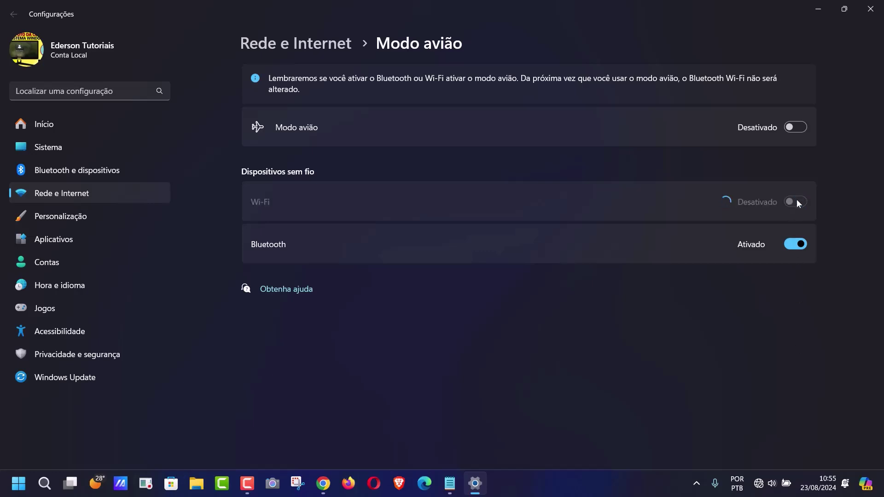
left_click(797, 245)
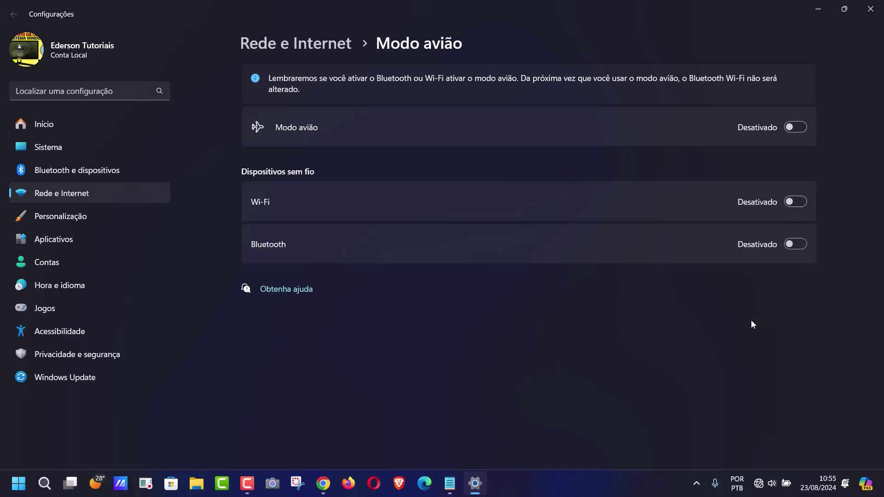
left_click(790, 246)
left_click(795, 201)
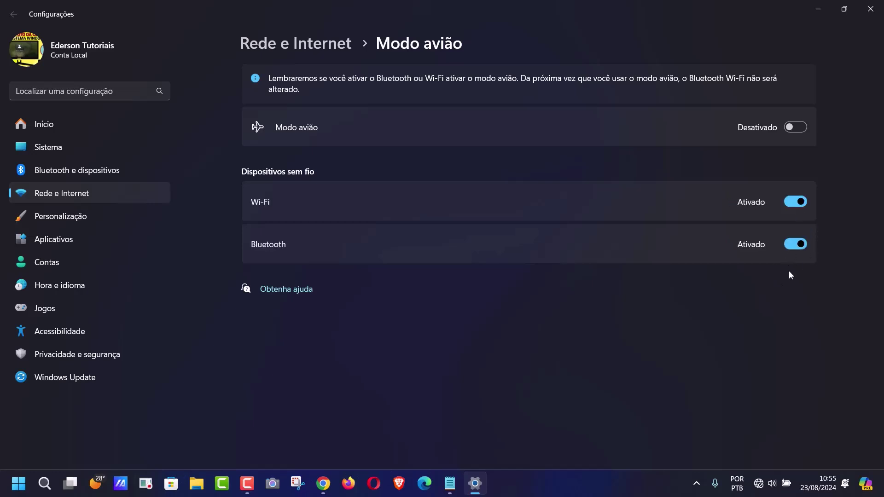
Step: Connect to the VIVOFIBRA-FC61 Wi-Fi network from the quick settings, and close the Settings window
left_click(772, 483)
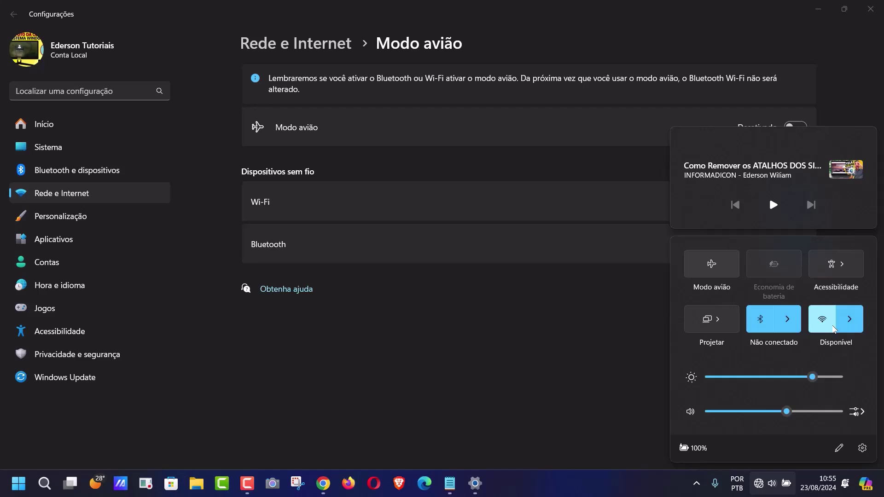
left_click(849, 321)
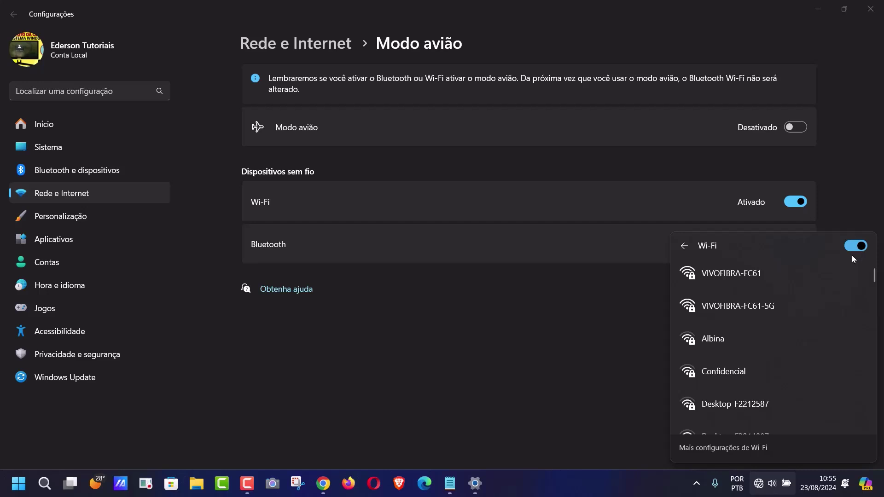
left_click(794, 273)
left_click(830, 324)
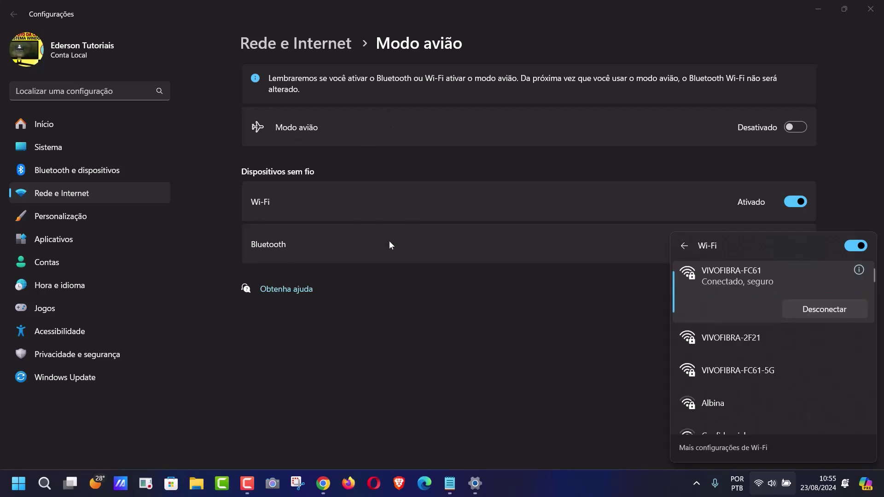
left_click(443, 341)
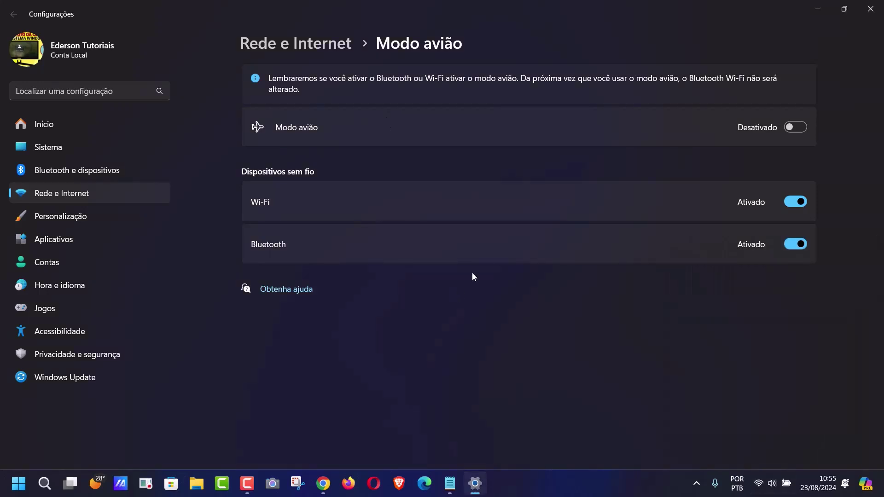
left_click(869, 8)
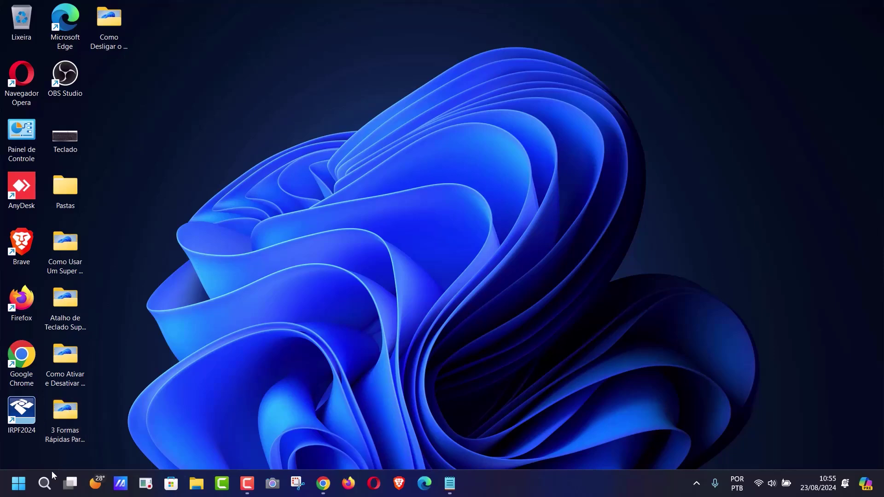
Step: Search Windows for "bluetooth", open its device settings, turn Bluetooth off and back on, and close Settings
left_click(46, 488)
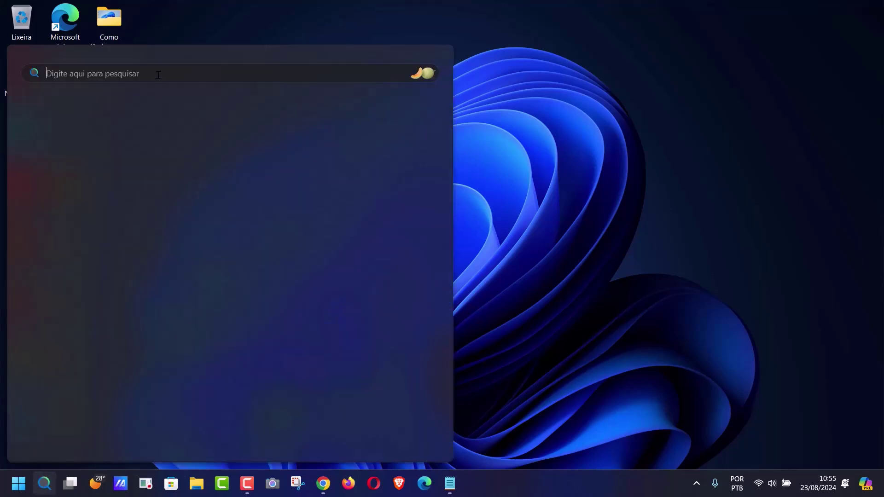
type("blu")
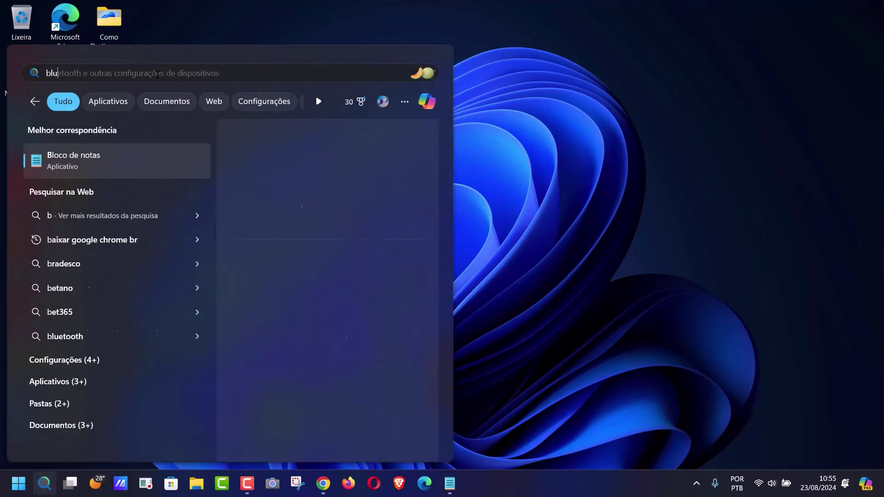
type("etooth")
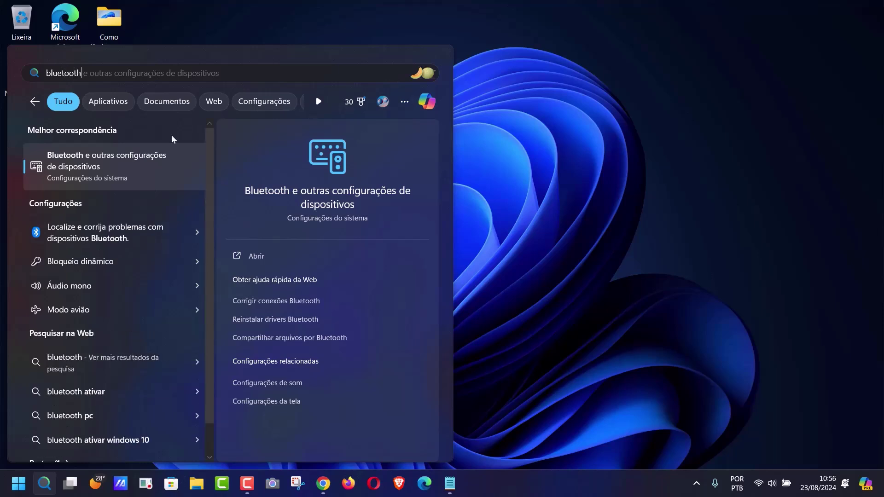
left_click(122, 172)
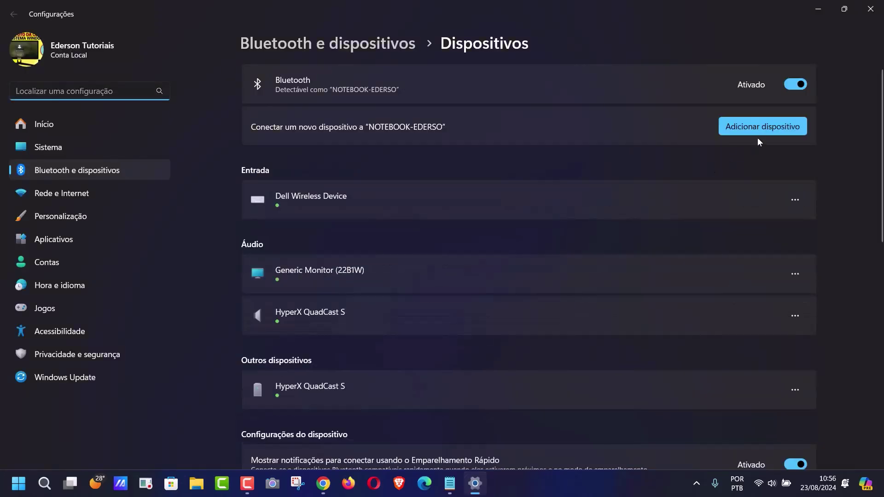
left_click(794, 85)
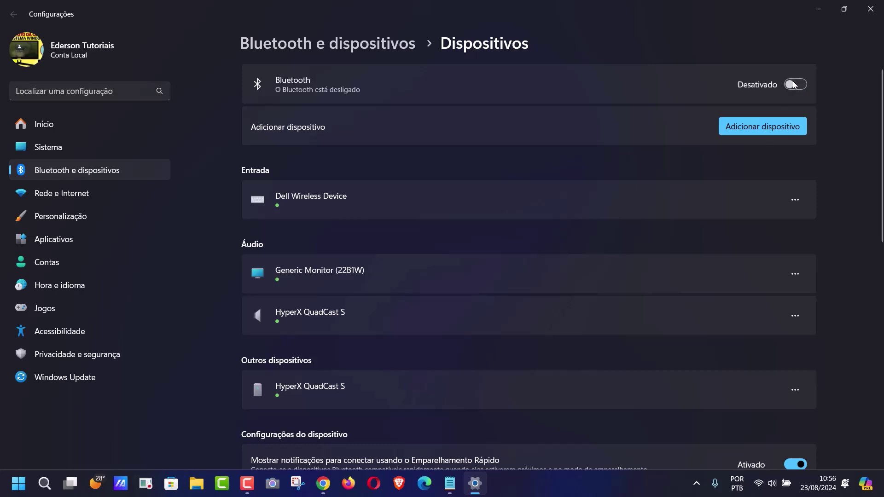
left_click(793, 85)
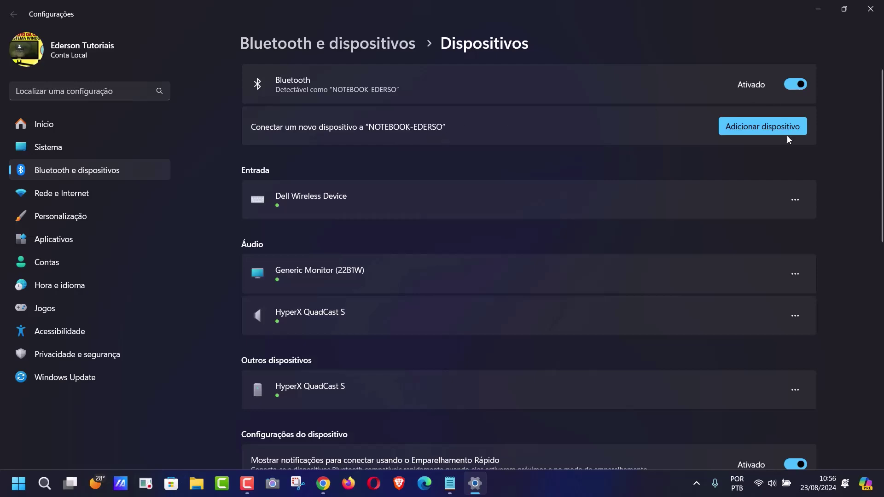
left_click(869, 9)
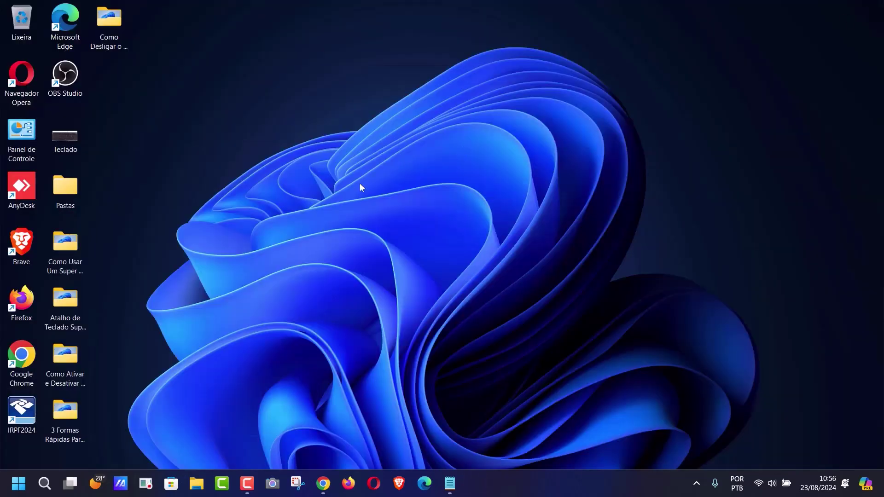
Step: Search Windows for "wifi", open the Wi-Fi settings, and turn Wi-Fi off and back on
left_click(49, 480)
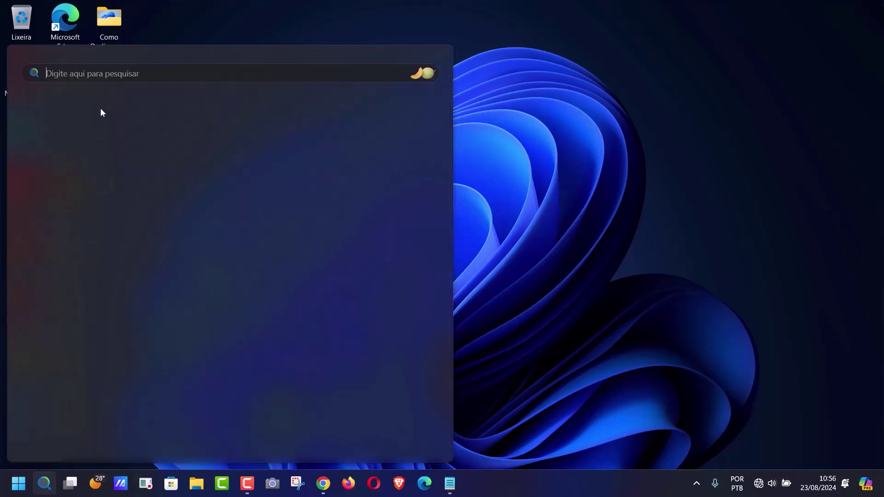
type("wifi")
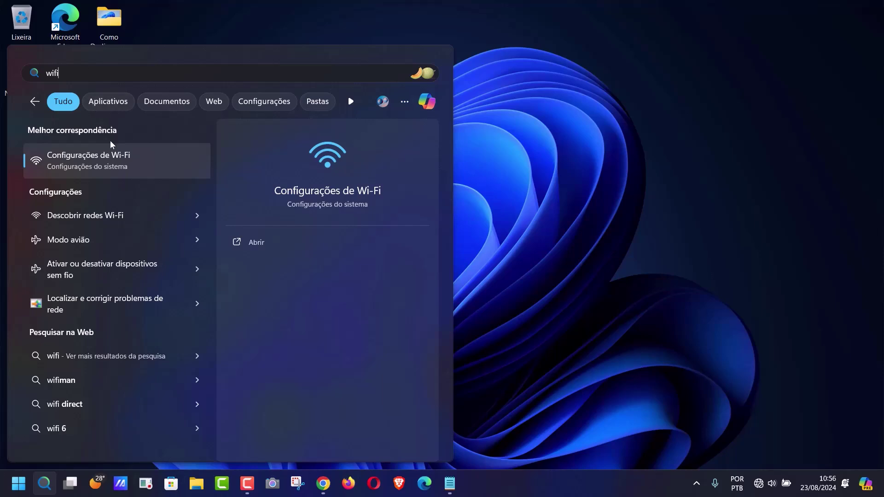
left_click(112, 159)
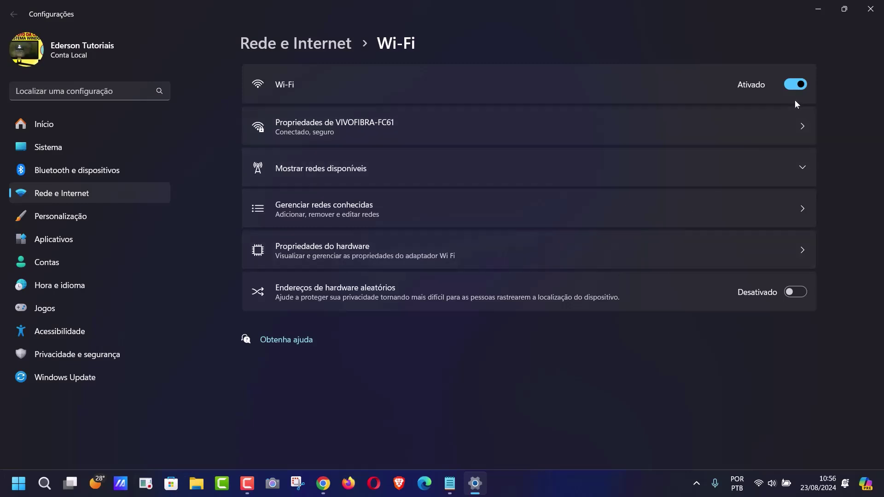
left_click(802, 84)
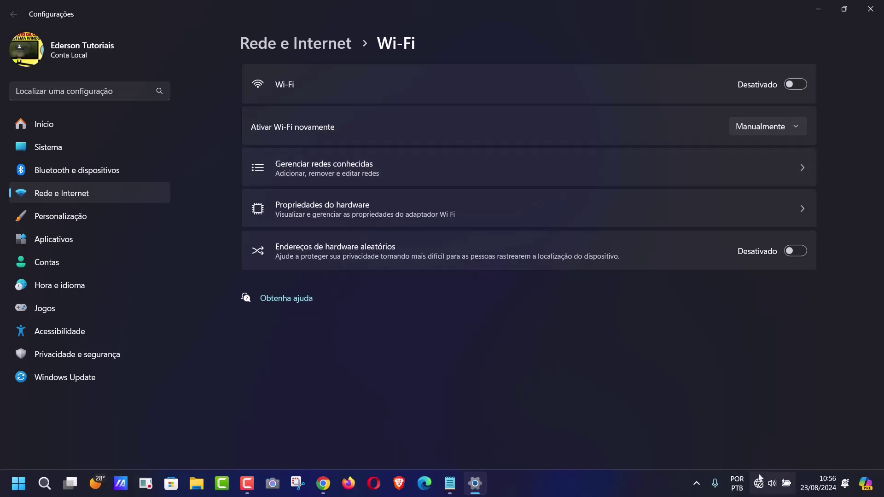
left_click(796, 86)
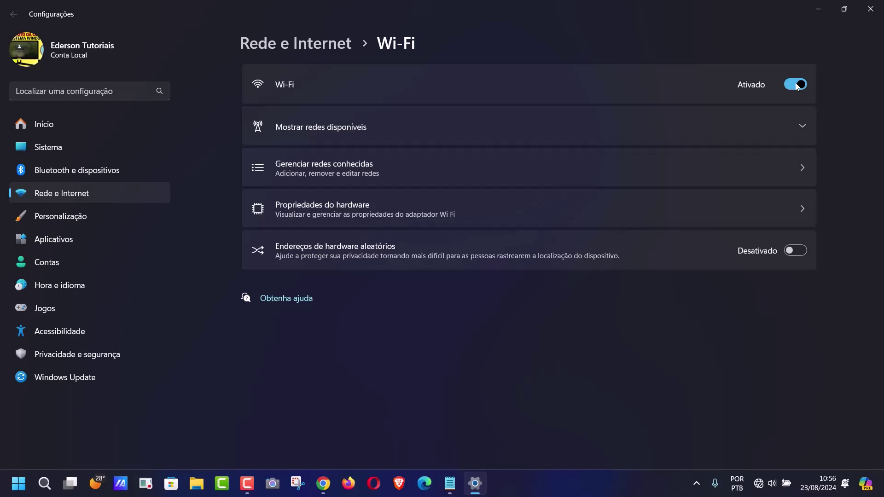
Step: Connect to VIVOFIBRA-FC61 from the available networks in the Wi-Fi settings, and close Settings
left_click(783, 123)
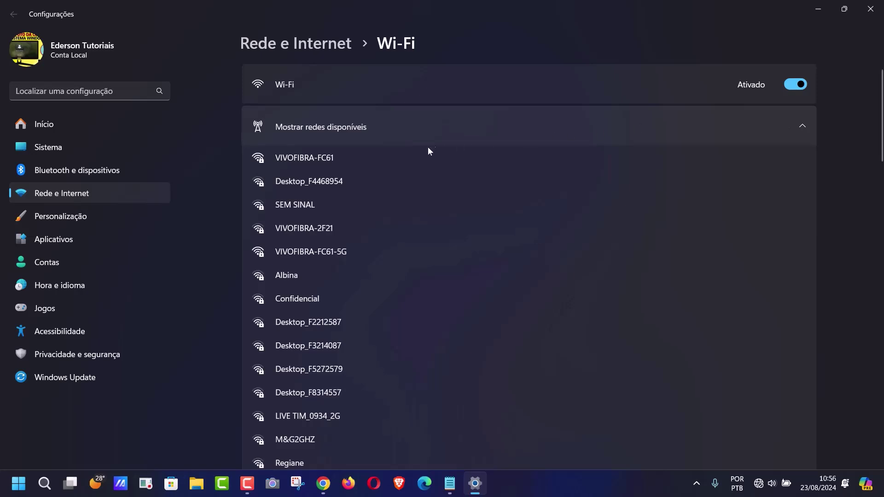
left_click(403, 159)
left_click(747, 209)
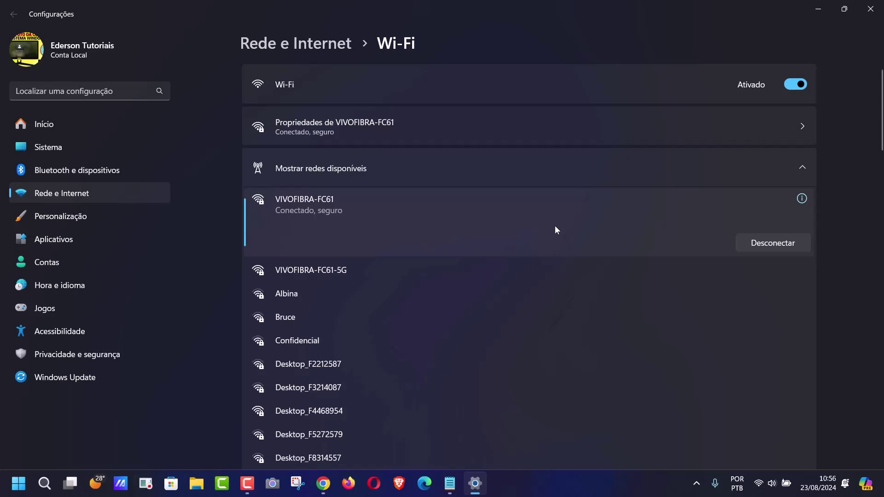
left_click(870, 9)
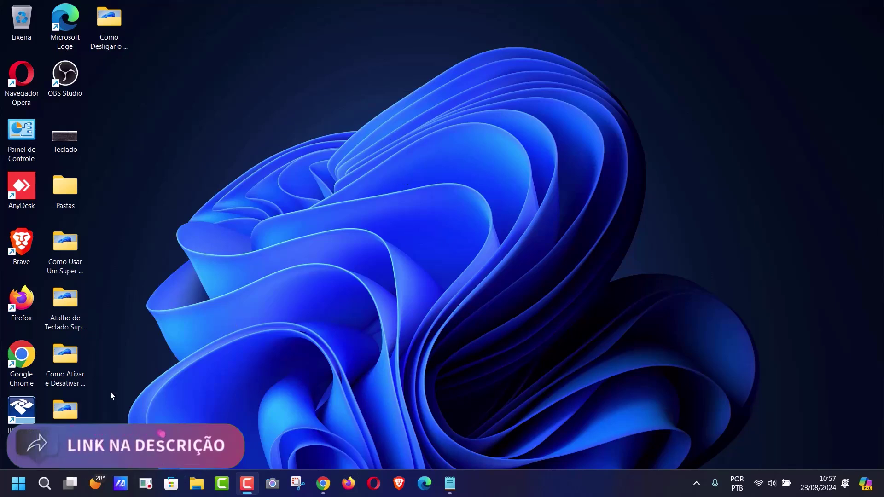
Step: Open Settings from the Start menu, review the Bluetooth, Rede e Internet and Modo avião pages, and close the window
left_click(18, 491)
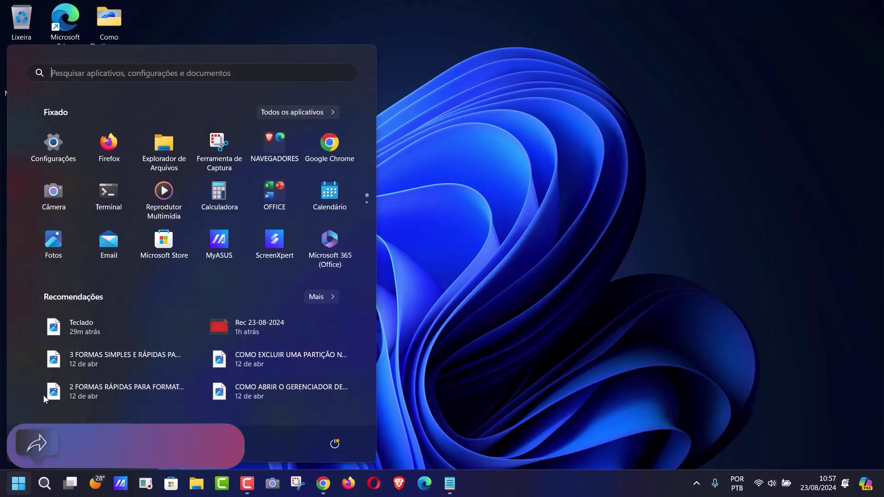
left_click(53, 150)
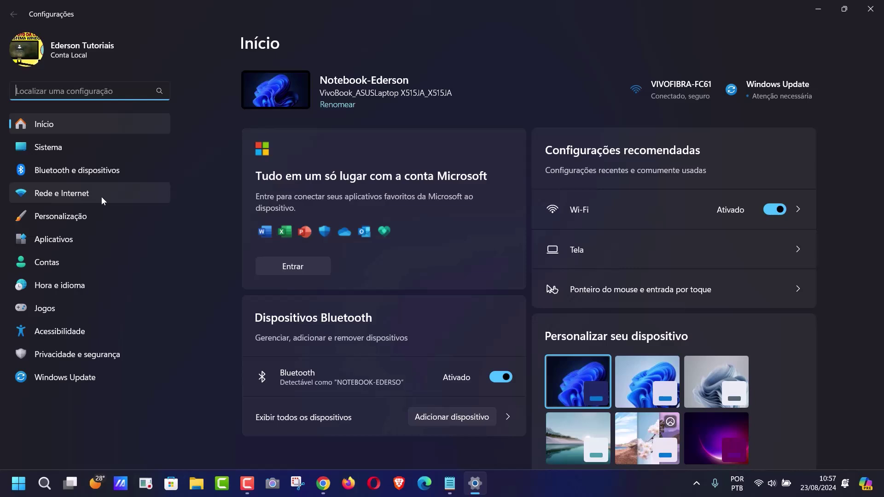
left_click(121, 170)
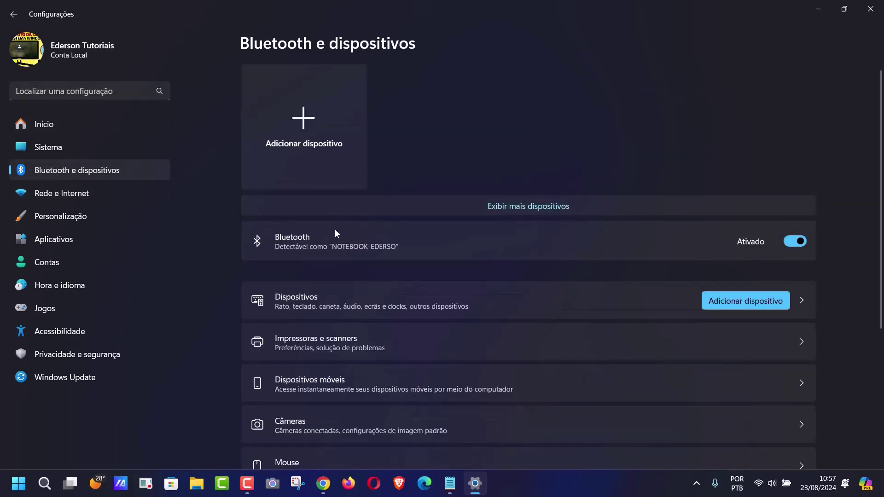
left_click(112, 195)
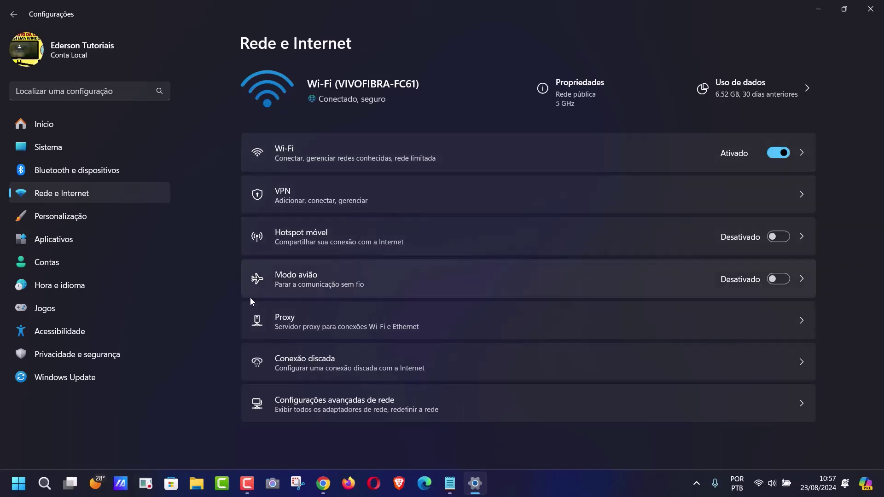
left_click(803, 277)
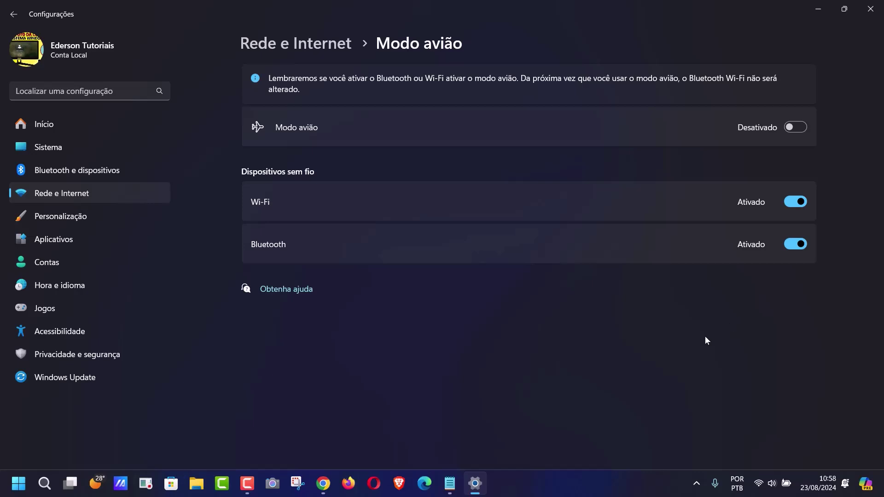
left_click(870, 9)
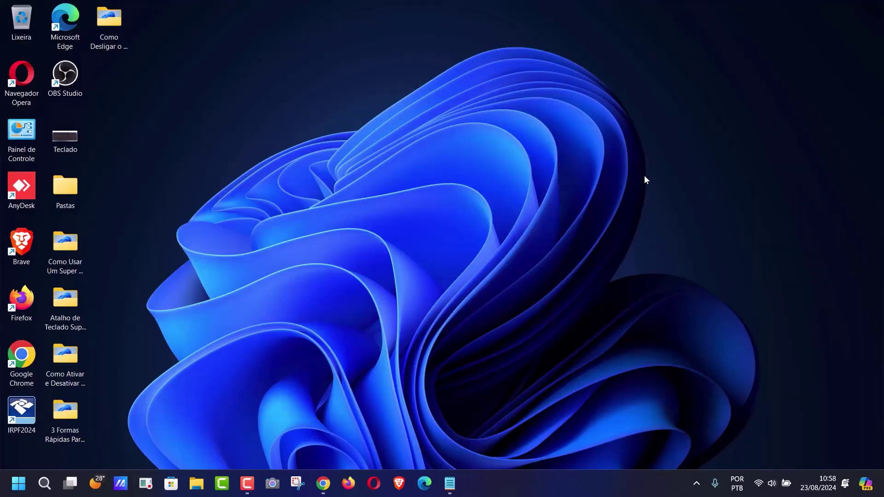